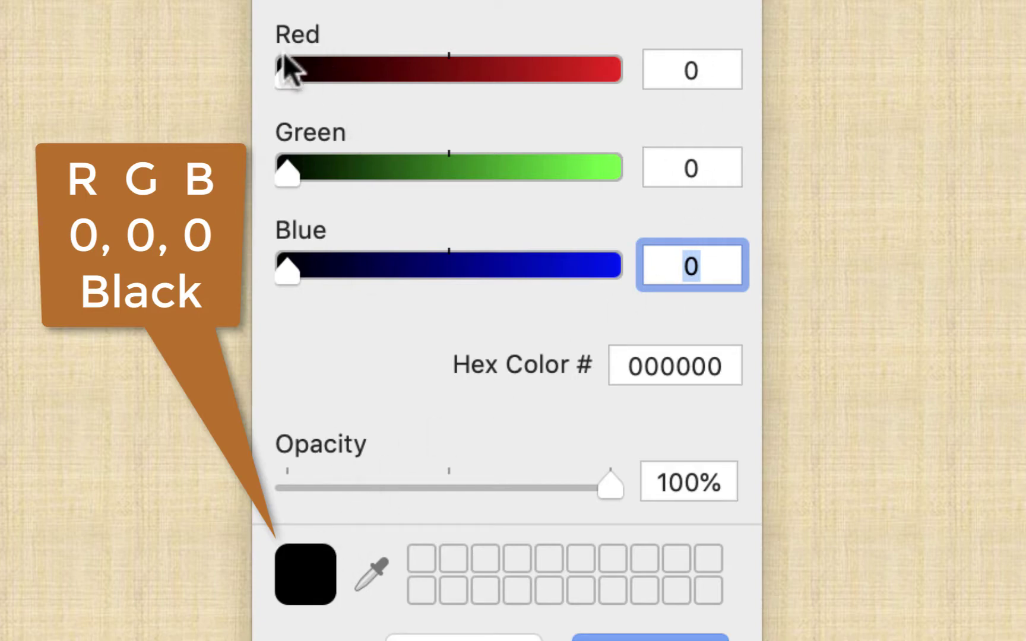
Step: Push Red, then Green, then Blue to 255, going from red to yellow to white FFFFFF
{"action": "left_click_drag", "start_coordinate": [280, 68], "coordinate": [660, 76]}
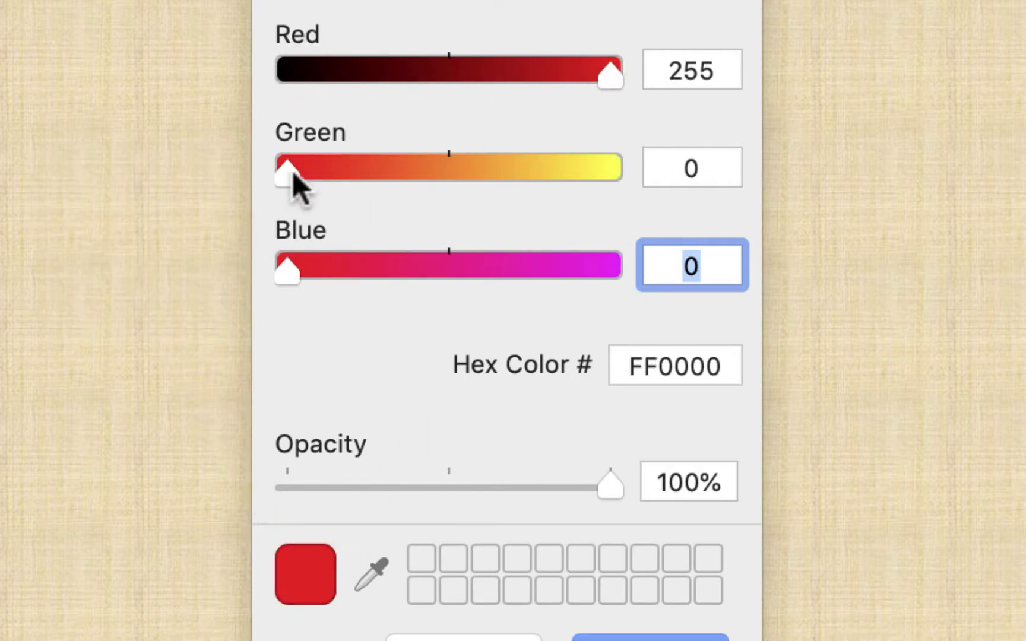
{"action": "left_click_drag", "start_coordinate": [290, 172], "coordinate": [659, 171]}
{"action": "left_click_drag", "start_coordinate": [287, 268], "coordinate": [639, 265]}
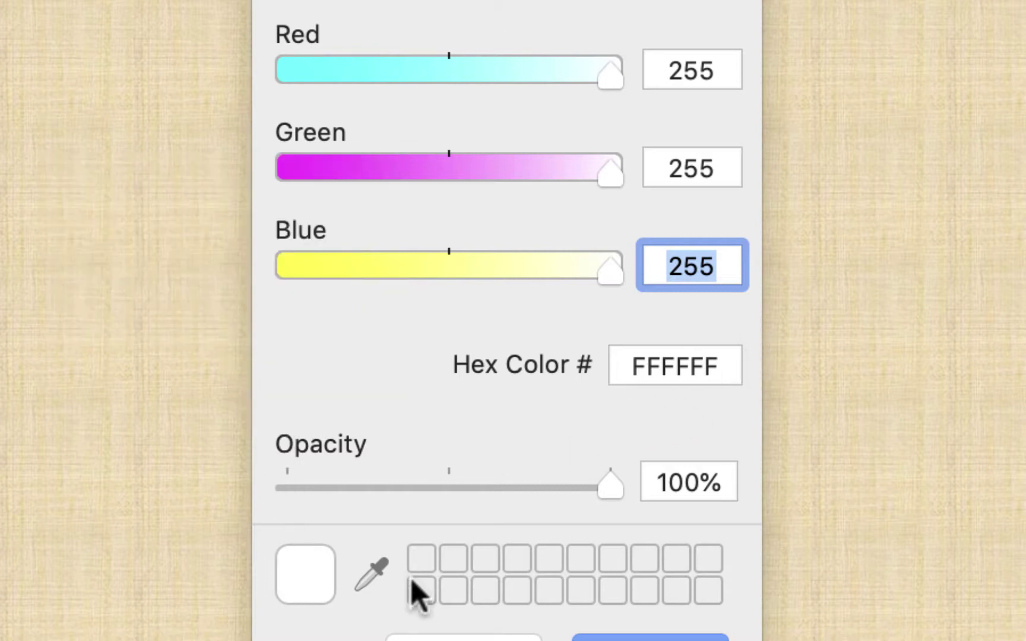
Step: Show pure red 255, 0, 0 and a darker red, then green, finishing on blue 0, 0, 255
{"action": "left_click_drag", "start_coordinate": [609, 168], "coordinate": [211, 156]}
{"action": "left_click_drag", "start_coordinate": [600, 269], "coordinate": [202, 259]}
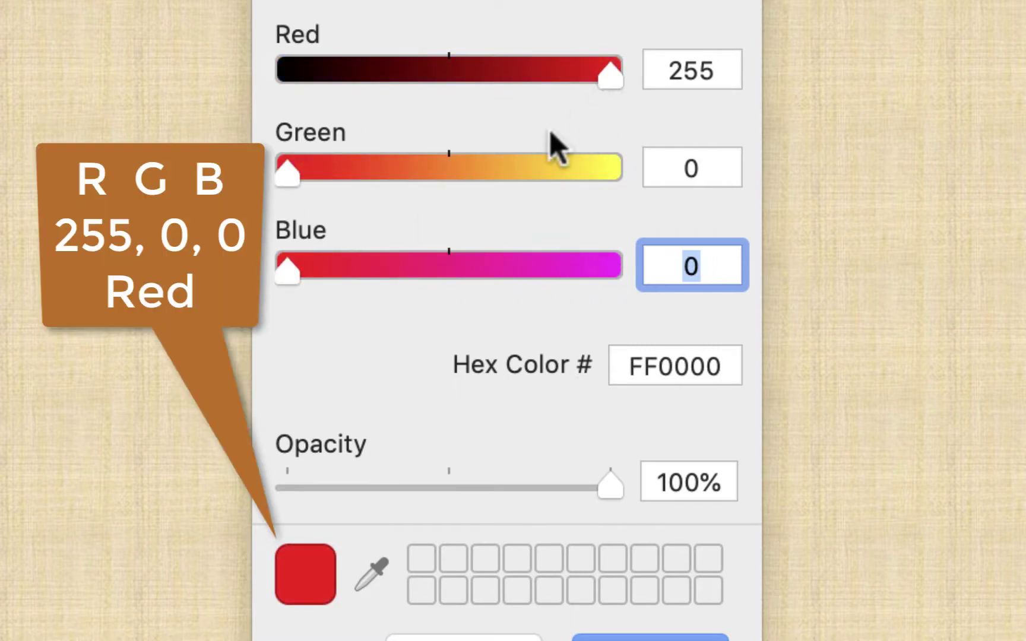
{"action": "mouse_move", "coordinate": [601, 66]}
{"action": "left_mouse_down"}
{"action": "mouse_move", "coordinate": [422, 59]}
{"action": "mouse_move", "coordinate": [616, 65]}
{"action": "left_mouse_up"}
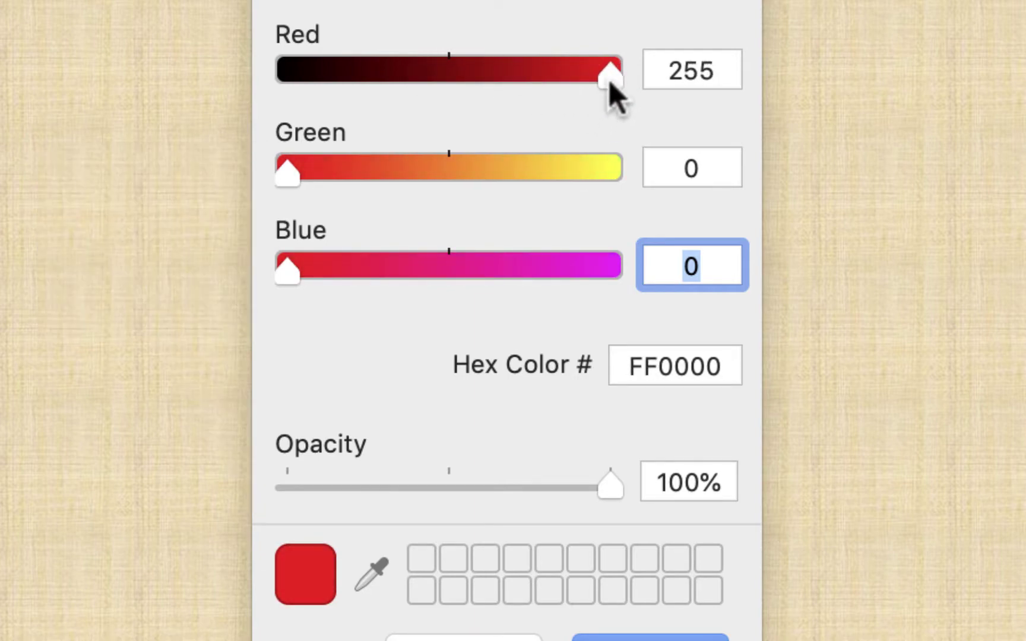
{"action": "left_click_drag", "start_coordinate": [608, 80], "coordinate": [245, 66]}
{"action": "mouse_move", "coordinate": [287, 172]}
{"action": "left_mouse_down"}
{"action": "mouse_move", "coordinate": [609, 173]}
{"action": "mouse_move", "coordinate": [479, 161]}
{"action": "mouse_move", "coordinate": [634, 172]}
{"action": "mouse_move", "coordinate": [643, 188]}
{"action": "mouse_move", "coordinate": [279, 172]}
{"action": "left_mouse_up"}
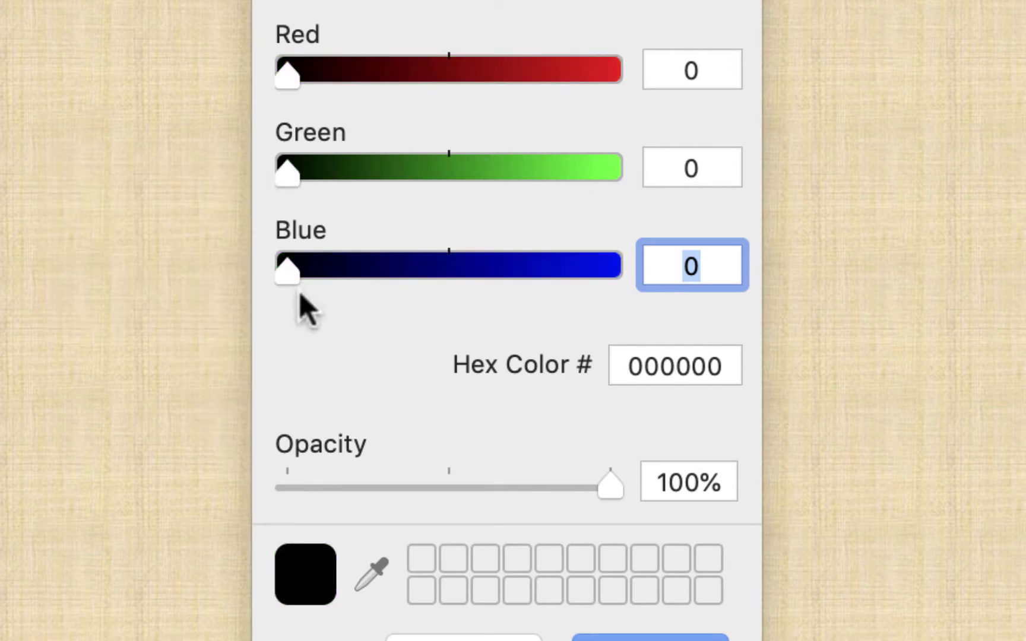
{"action": "left_click_drag", "start_coordinate": [298, 294], "coordinate": [654, 276]}
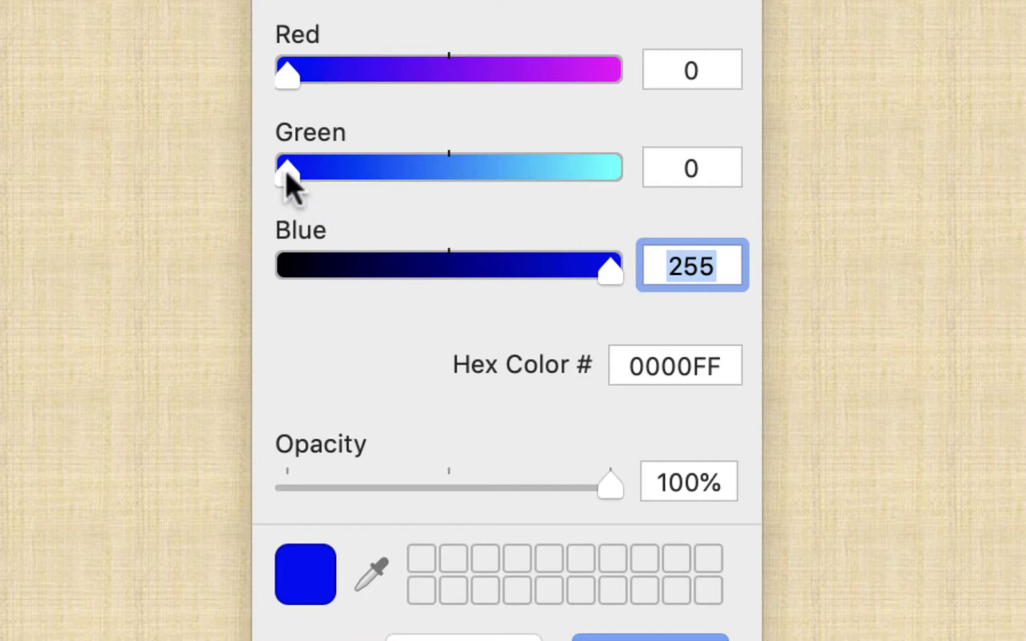
Step: Mix cyan by adding full green, remove blue for pure green, then drop green to black
{"action": "left_click_drag", "start_coordinate": [289, 174], "coordinate": [636, 202]}
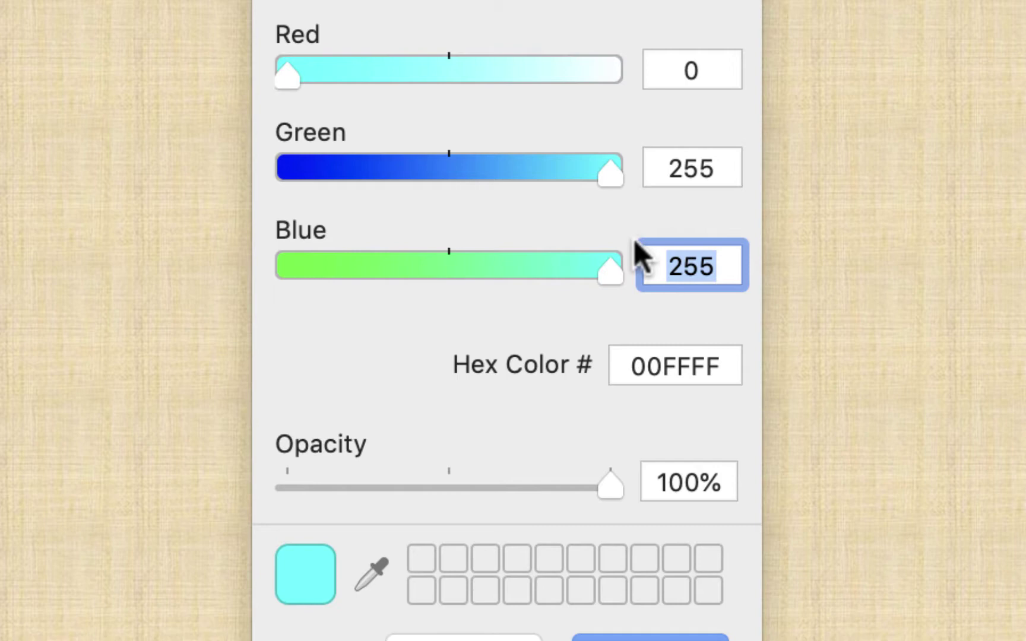
{"action": "left_click_drag", "start_coordinate": [603, 267], "coordinate": [258, 225]}
{"action": "left_click", "coordinate": [592, 173]}
{"action": "left_click_drag", "start_coordinate": [592, 172], "coordinate": [226, 152]}
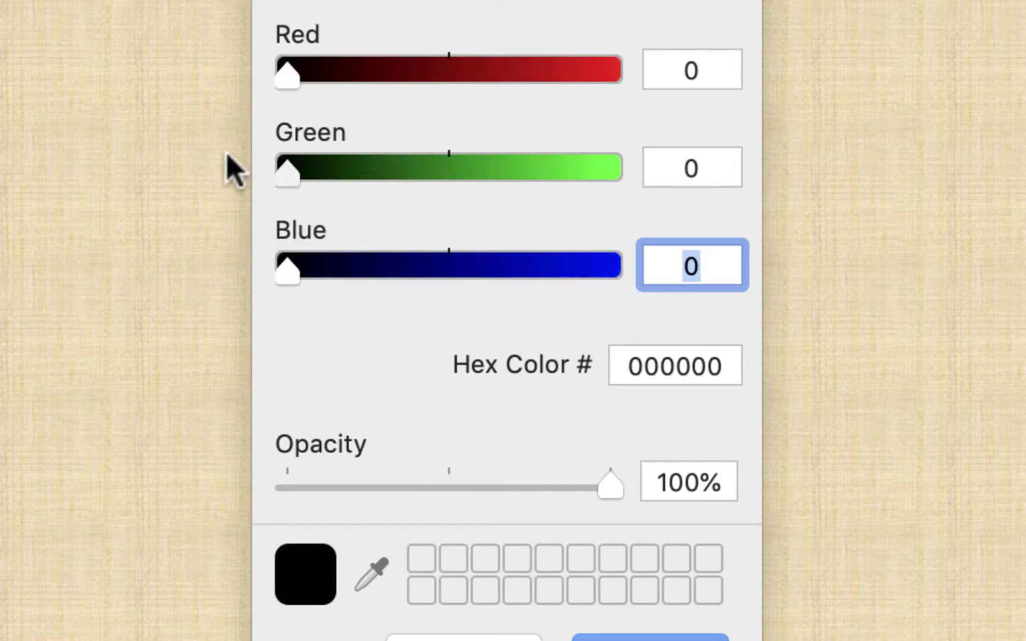
Step: Make yellow from full red and green, dull it to 224, 221, then remove green
{"action": "left_click_drag", "start_coordinate": [288, 69], "coordinate": [630, 89]}
{"action": "left_click", "coordinate": [628, 178]}
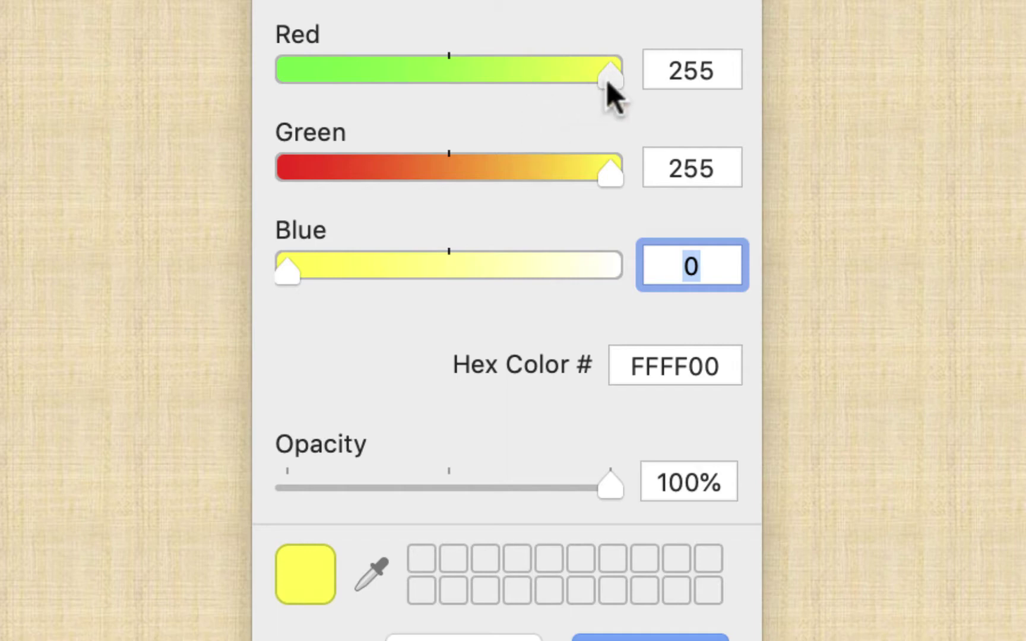
{"action": "left_click_drag", "start_coordinate": [607, 80], "coordinate": [568, 78]}
{"action": "left_click_drag", "start_coordinate": [603, 168], "coordinate": [562, 167]}
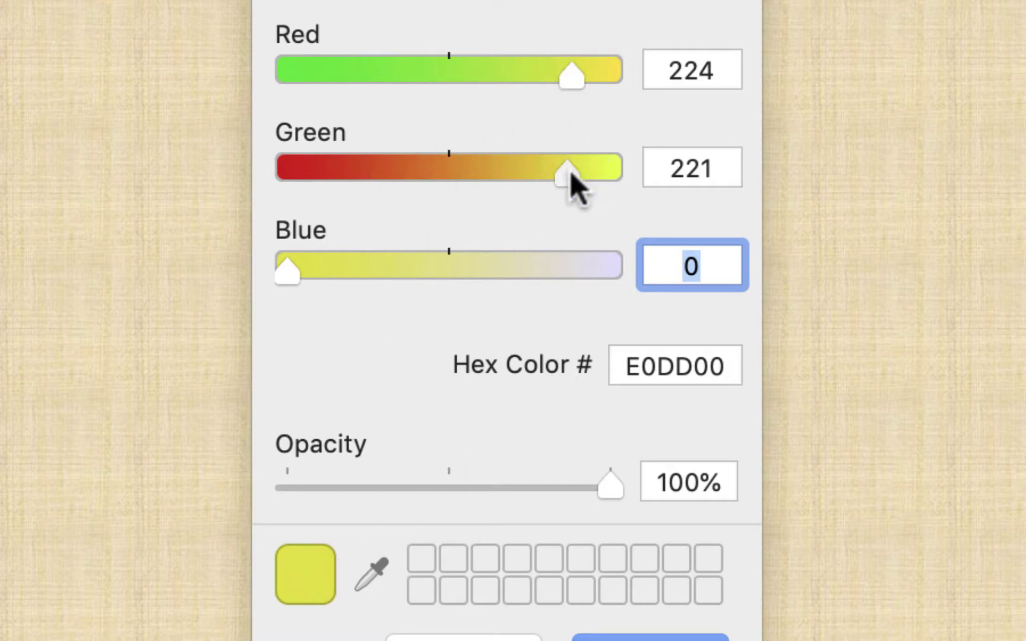
{"action": "left_click_drag", "start_coordinate": [568, 171], "coordinate": [268, 174]}
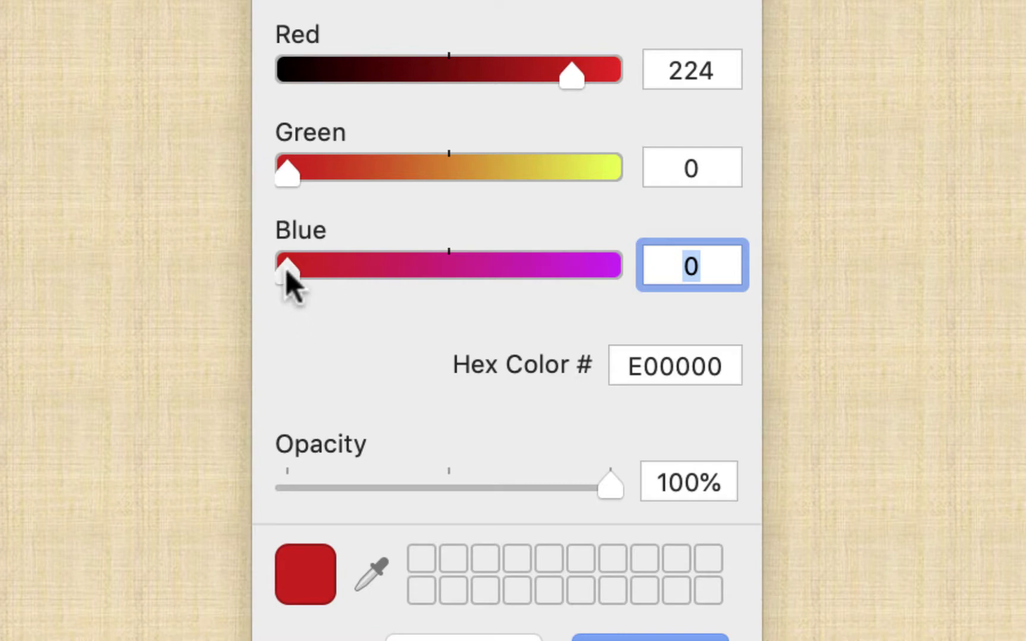
Step: Add full blue for magenta, then set red 218 and blue 211 for purple DA00D3
{"action": "left_click_drag", "start_coordinate": [286, 281], "coordinate": [662, 294]}
{"action": "left_click_drag", "start_coordinate": [575, 77], "coordinate": [630, 85]}
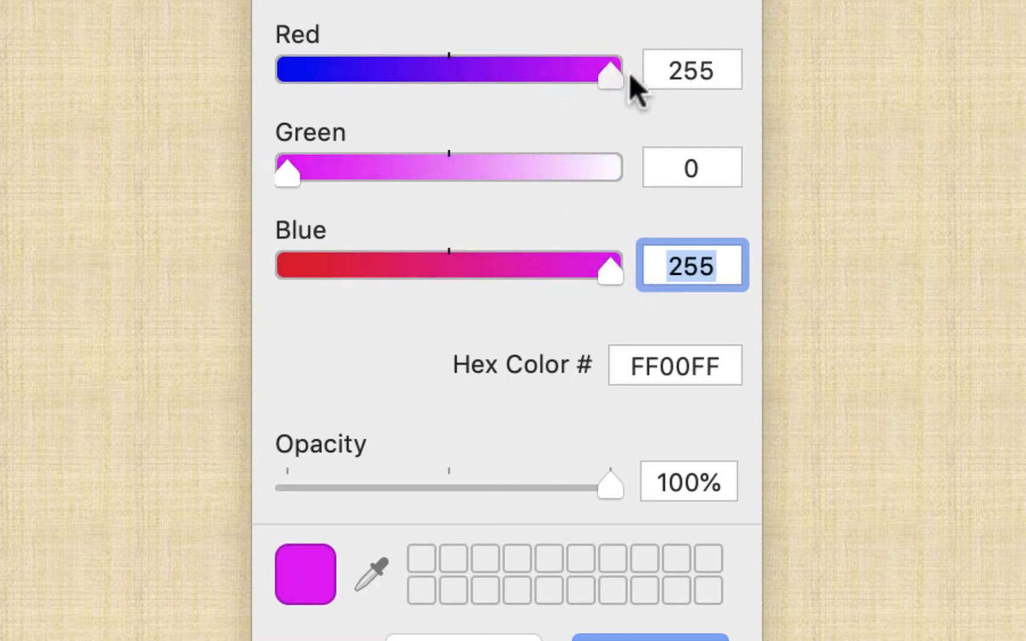
{"action": "left_click_drag", "start_coordinate": [600, 258], "coordinate": [547, 270]}
{"action": "left_click_drag", "start_coordinate": [605, 63], "coordinate": [557, 67]}
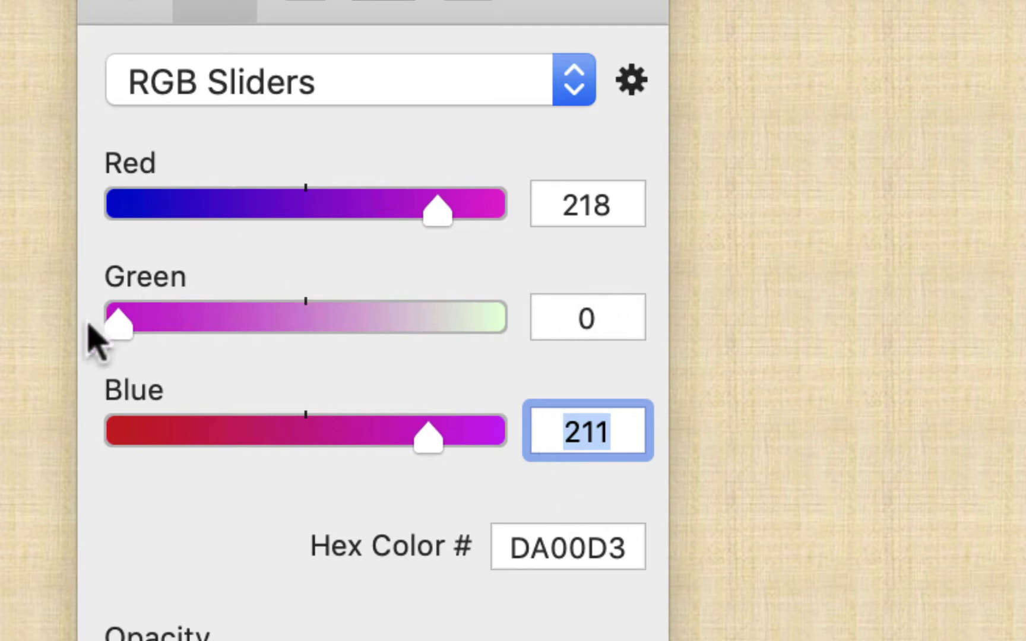
Step: Raise Green from 0 to 213 so the colour becomes light grey DAD5D3
{"action": "left_click_drag", "start_coordinate": [110, 330], "coordinate": [424, 325]}
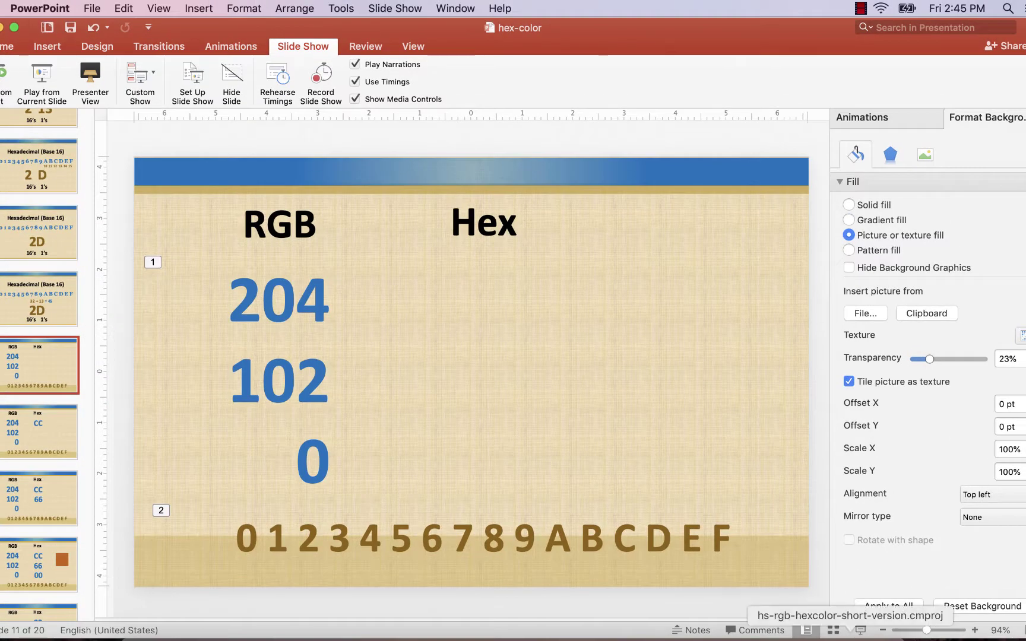
Step: In Calculator, divide 204 by 16 to get 12.75
{"action": "left_click", "coordinate": [732, 636]}
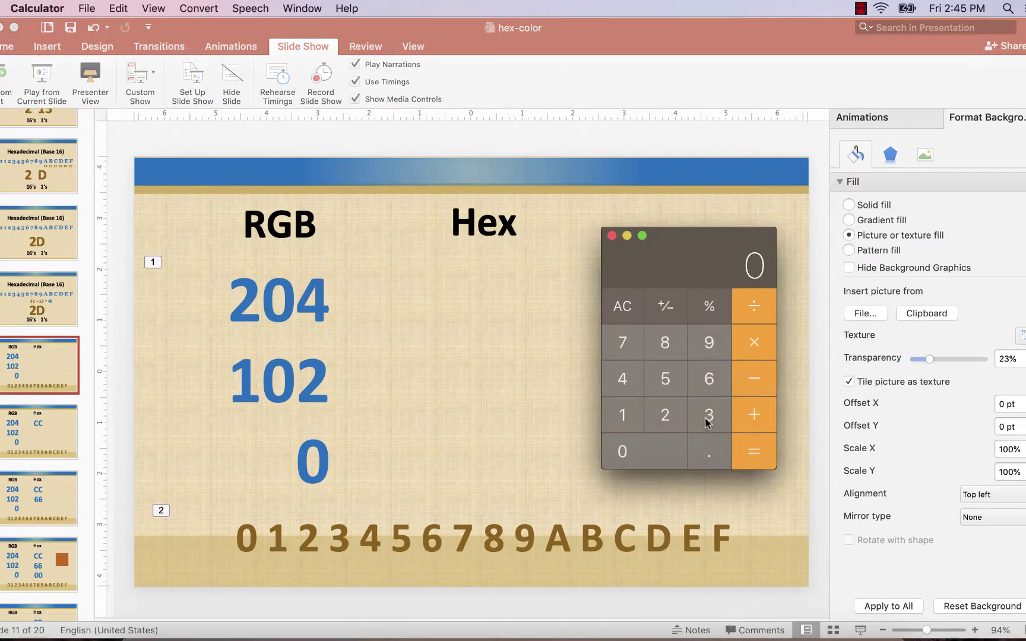
{"action": "left_click", "coordinate": [670, 415]}
{"action": "left_click", "coordinate": [653, 447]}
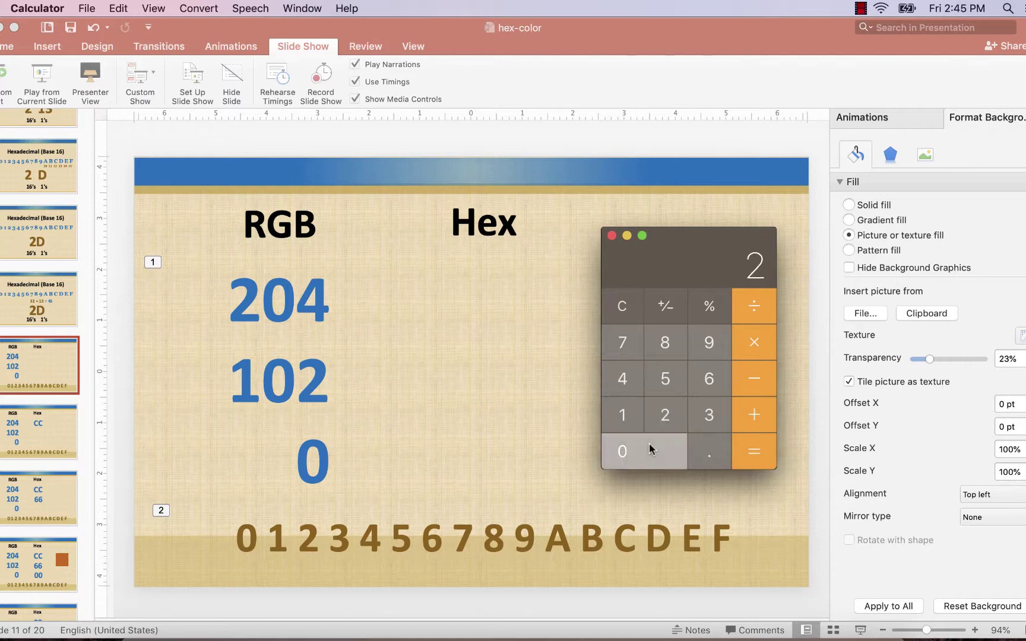
{"action": "key", "text": "4"}
{"action": "key", "text": "/"}
{"action": "left_click", "coordinate": [624, 415]}
{"action": "left_click", "coordinate": [706, 380]}
{"action": "left_click", "coordinate": [755, 450]}
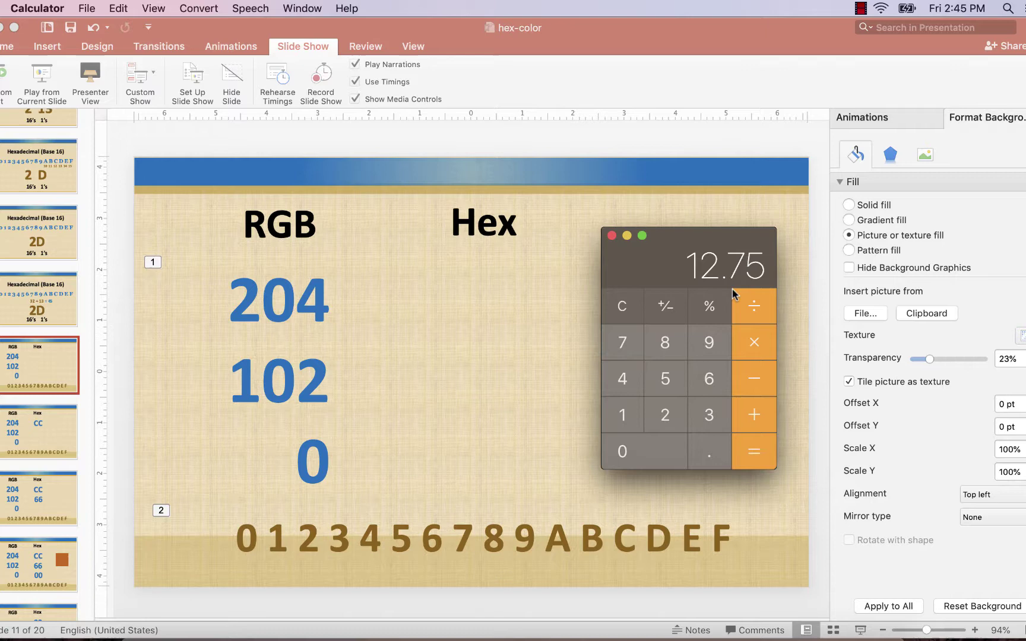
Step: Multiply 12 by 16 to get 192, confirming 204 is hex CC
{"action": "left_click", "coordinate": [628, 417]}
{"action": "left_click", "coordinate": [659, 415]}
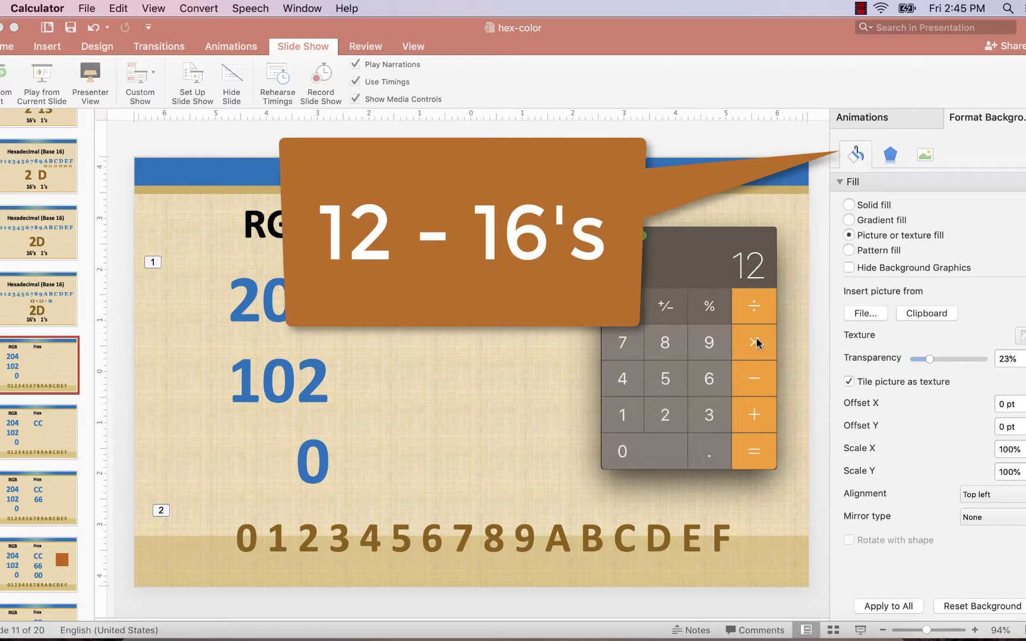
{"action": "key", "text": "asterisk"}
{"action": "left_click", "coordinate": [631, 418]}
{"action": "left_click", "coordinate": [710, 380]}
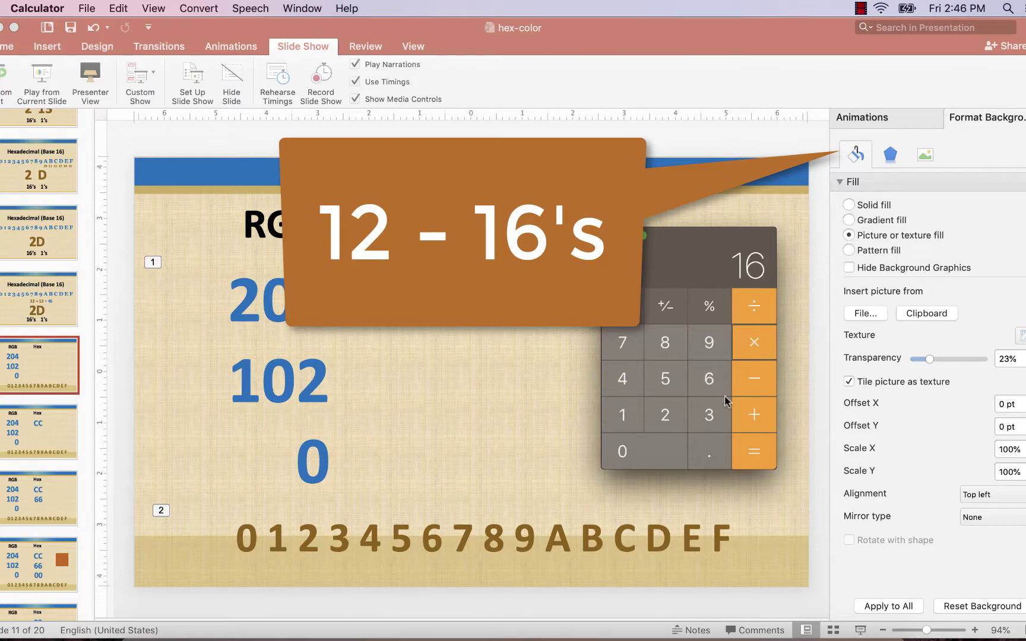
{"action": "left_click", "coordinate": [753, 452]}
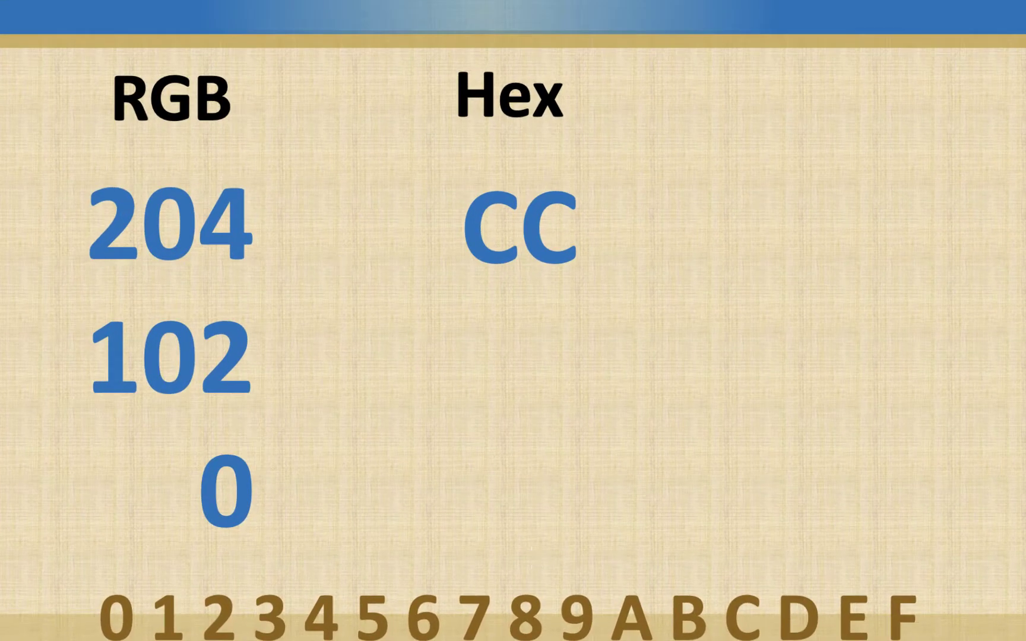
Step: Back in Calculator, divide 102 by 16 to get 6.375
{"action": "key", "text": "super+Tab"}
{"action": "left_click", "coordinate": [753, 403]}
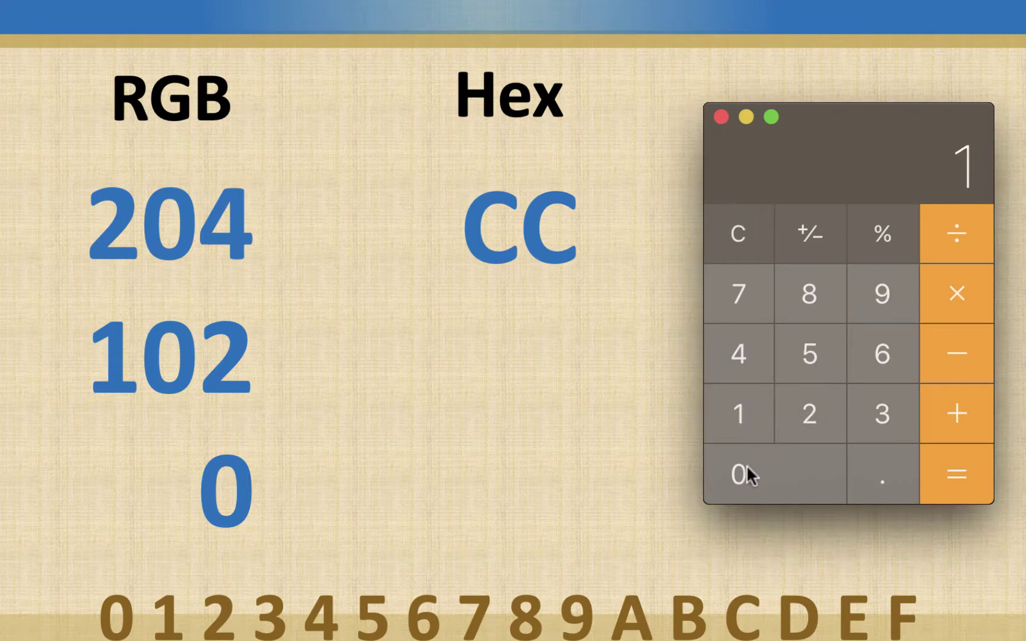
{"action": "left_click", "coordinate": [749, 474]}
{"action": "left_click", "coordinate": [798, 391]}
{"action": "key", "text": "slash"}
{"action": "left_click", "coordinate": [754, 416]}
{"action": "left_click", "coordinate": [873, 344]}
{"action": "left_click", "coordinate": [949, 467]}
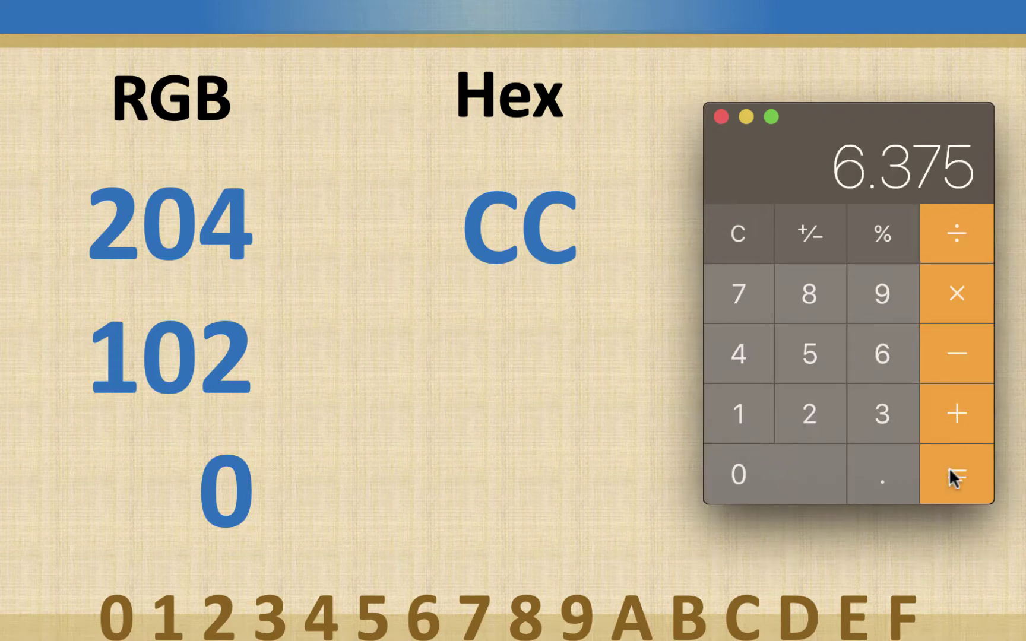
Step: Multiply 6 by 16 to get 96, showing 102 is hex 66
{"action": "left_click", "coordinate": [883, 354]}
{"action": "left_click", "coordinate": [955, 291]}
{"action": "left_click", "coordinate": [756, 410]}
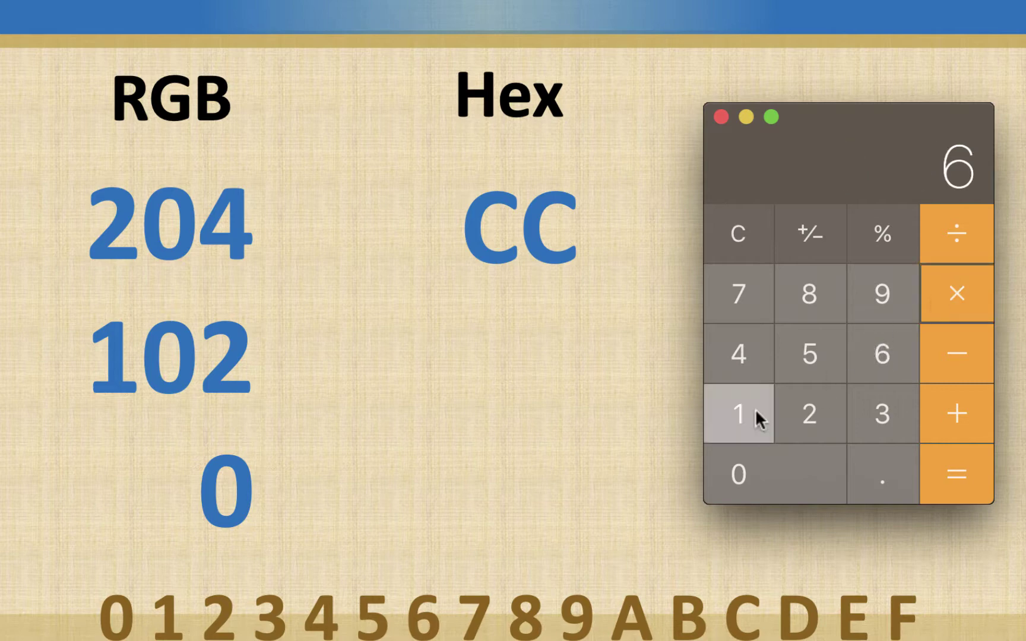
{"action": "left_click", "coordinate": [880, 360]}
{"action": "left_click", "coordinate": [955, 469]}
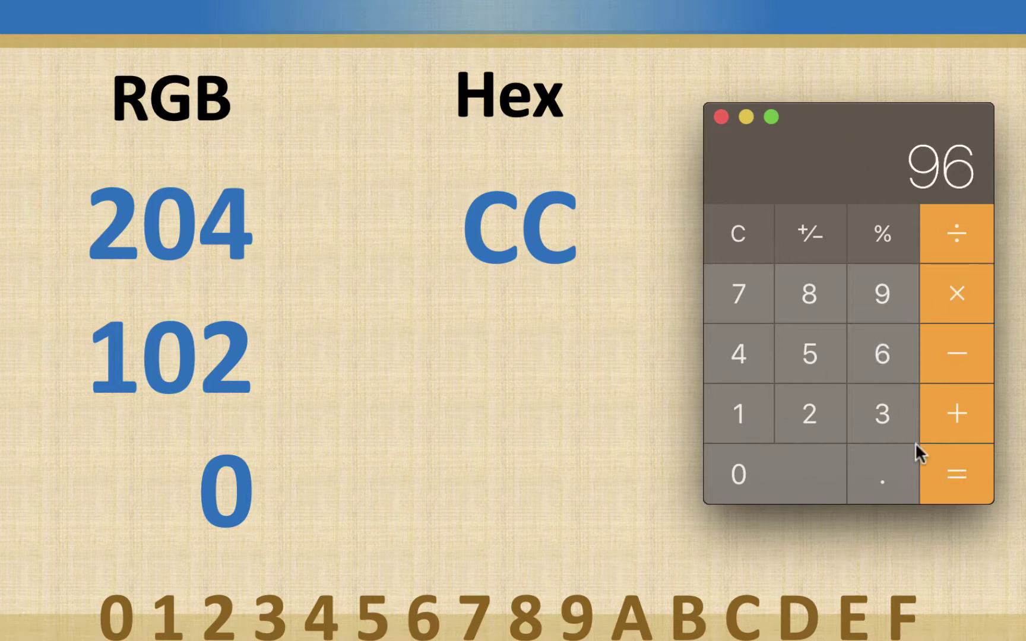